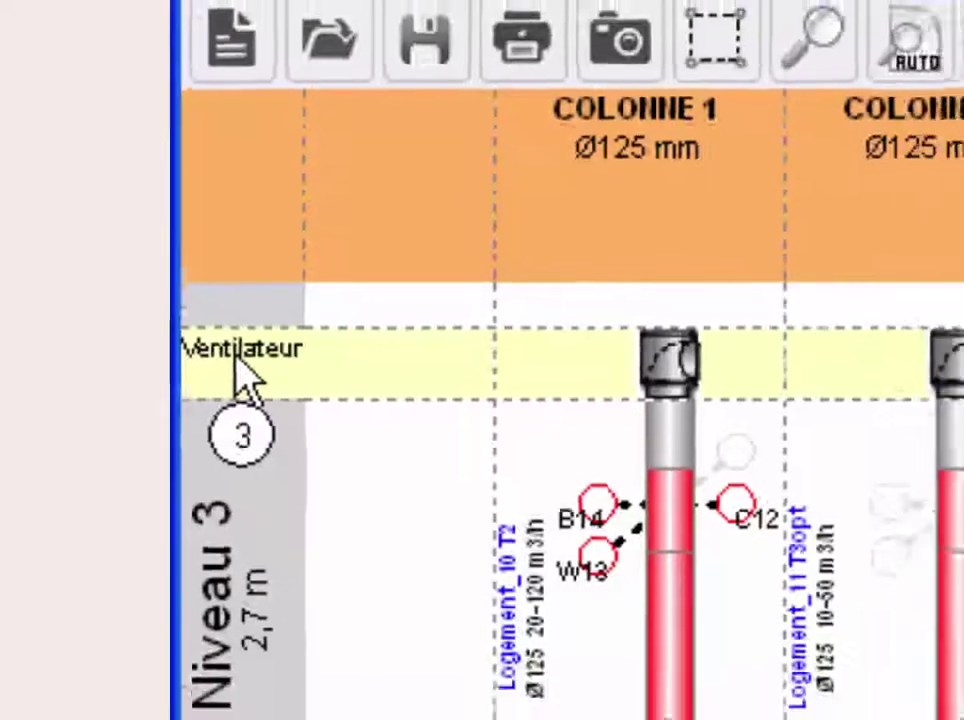
Open the plan view of the Ventilateur level and consult the list of keyboard and mouse shortcuts
click(263, 379)
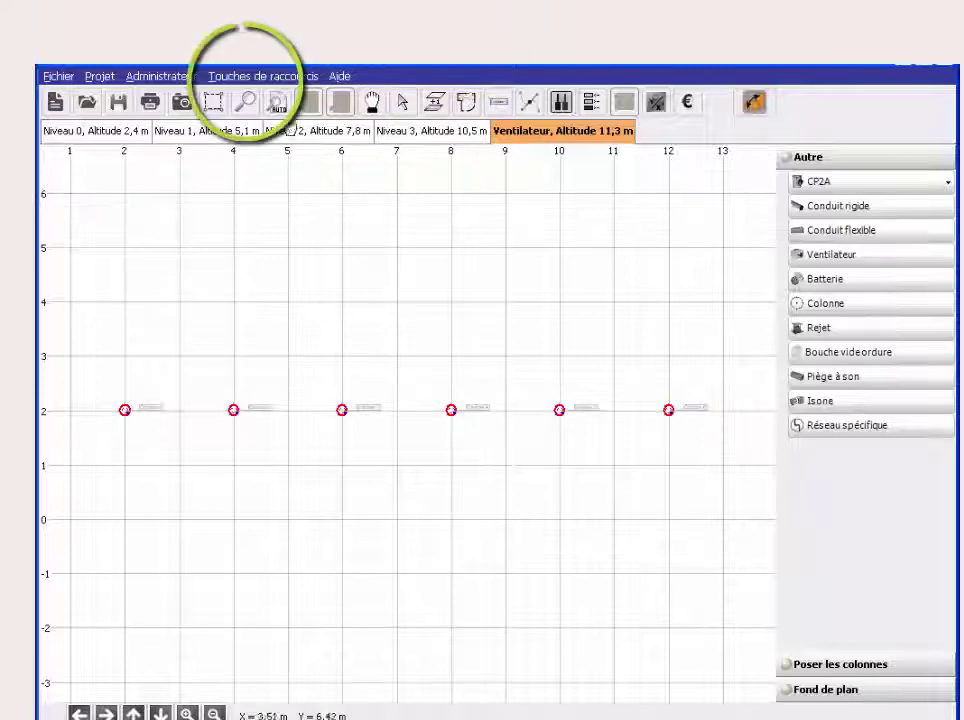
click(263, 76)
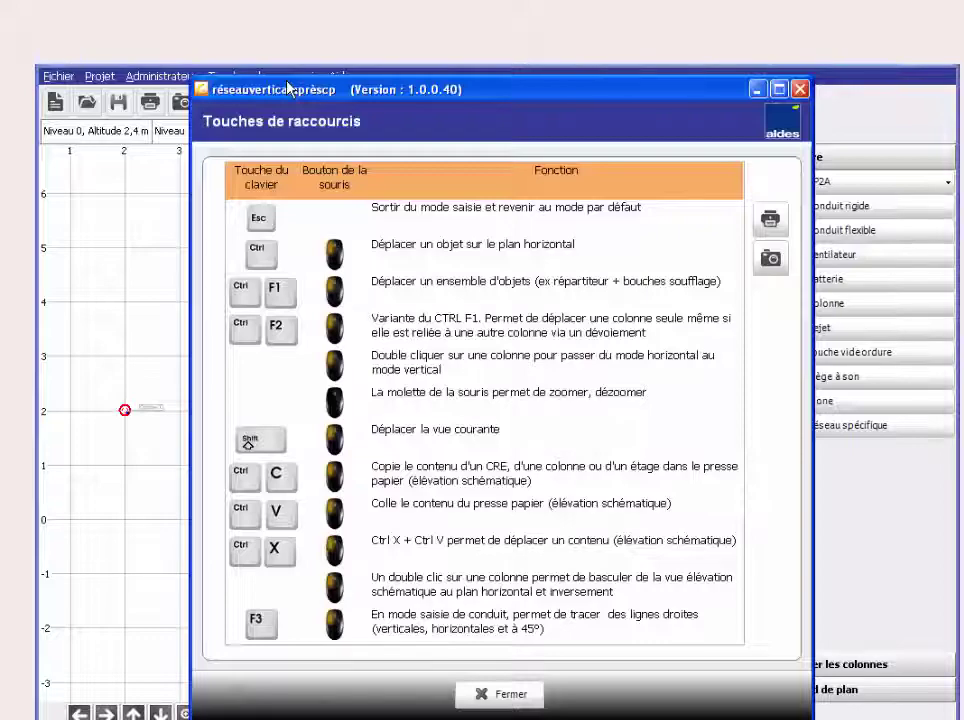
key(Escape)
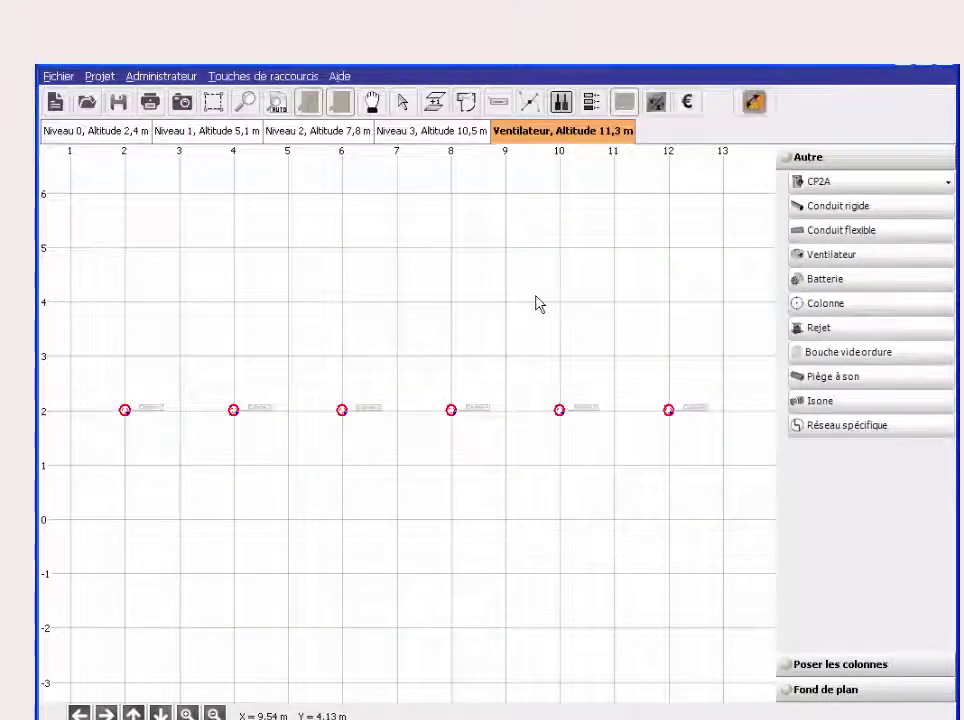
scroll(536, 303, up, 5)
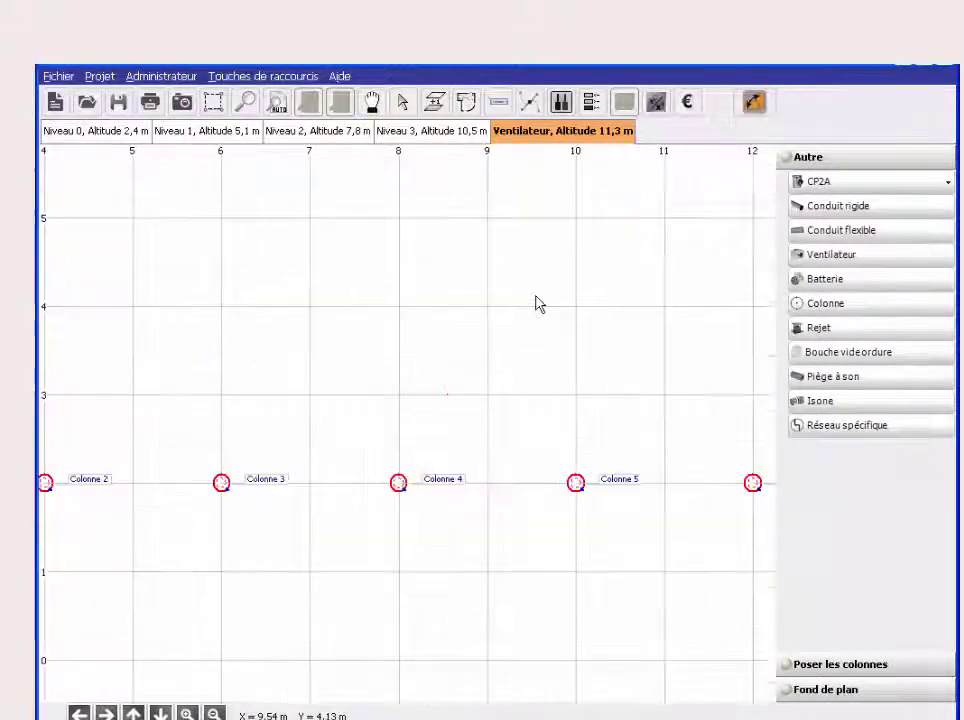
scroll(810, 97, down, 6)
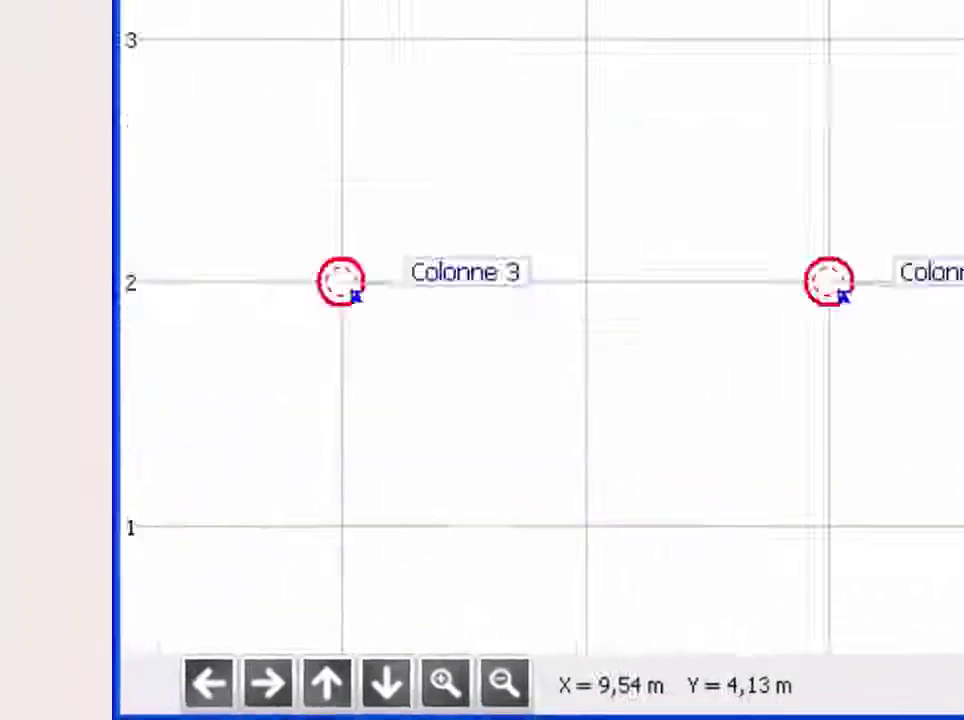
scroll(810, 97, up, 2)
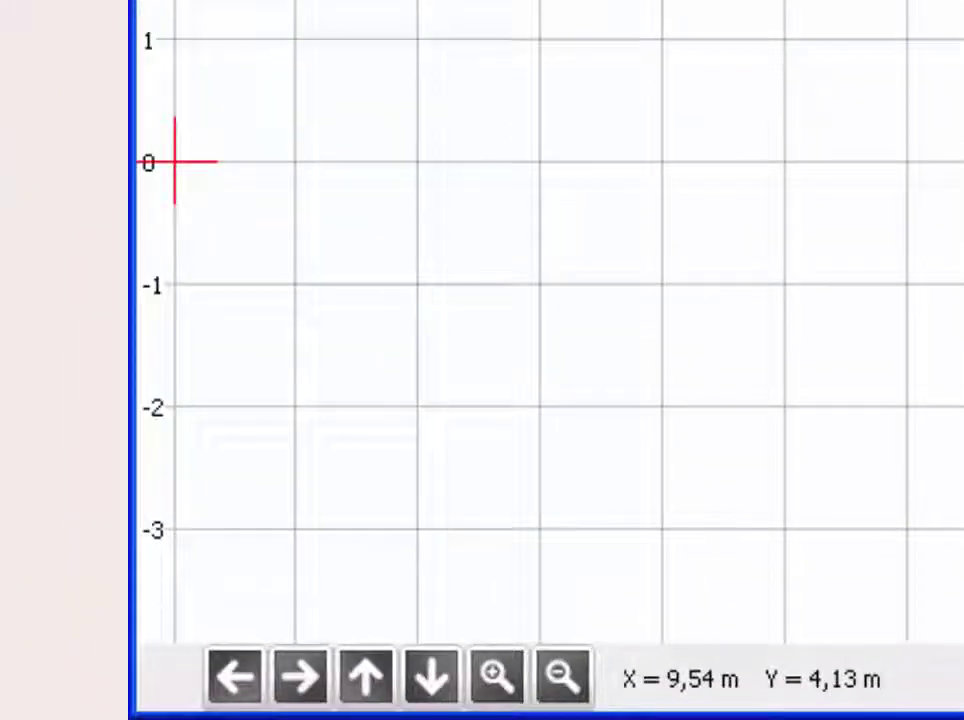
scroll(963, 0, up, 1)
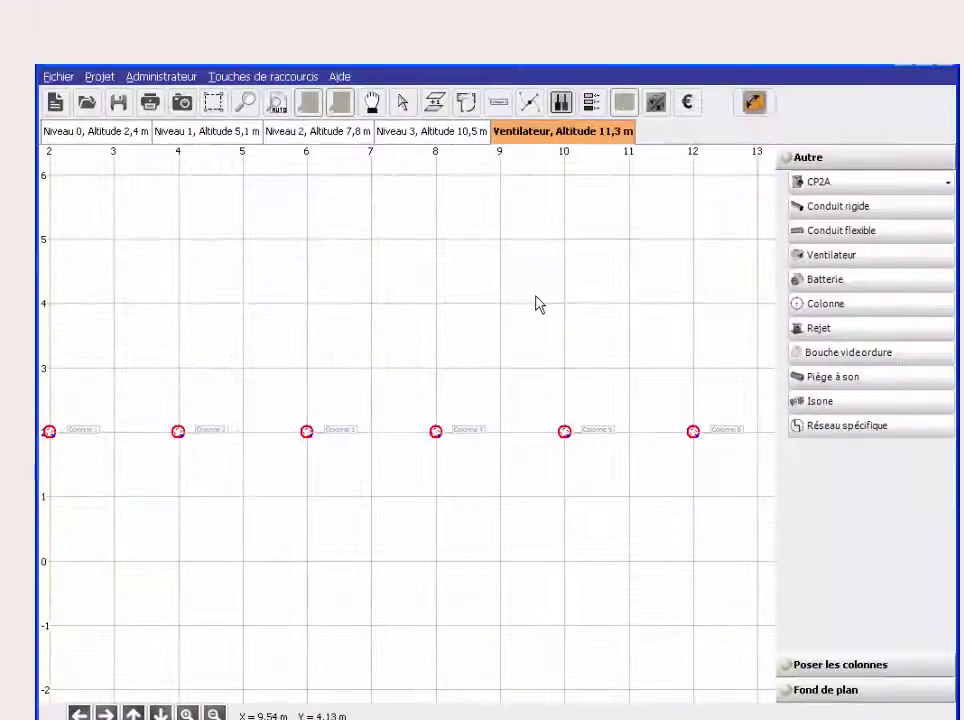
key(shift)
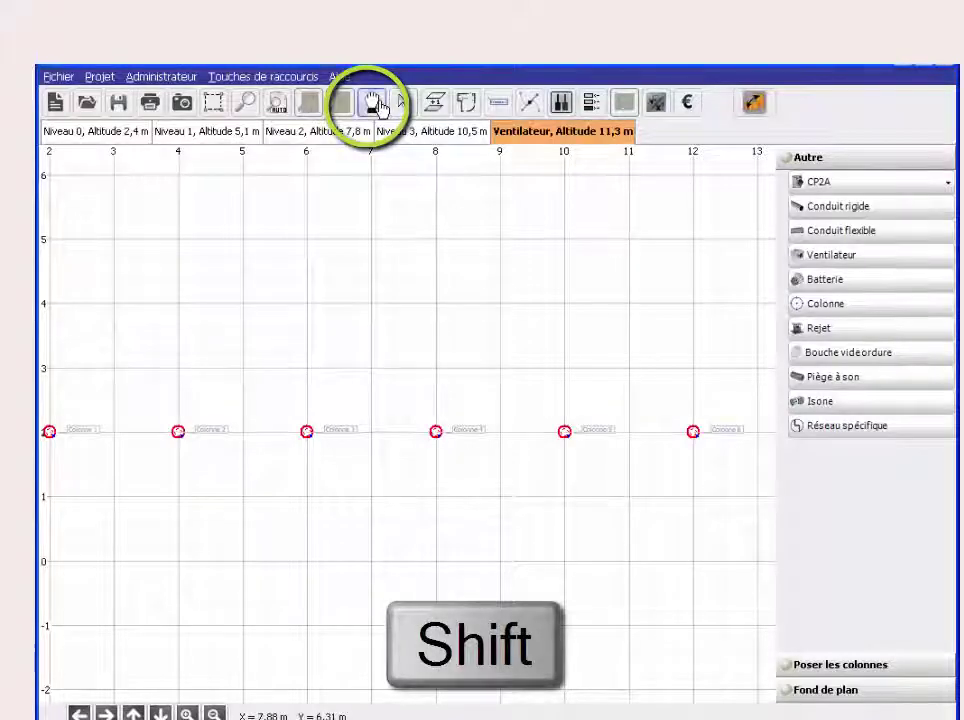
shift+drag(409, 265, 465, 265)
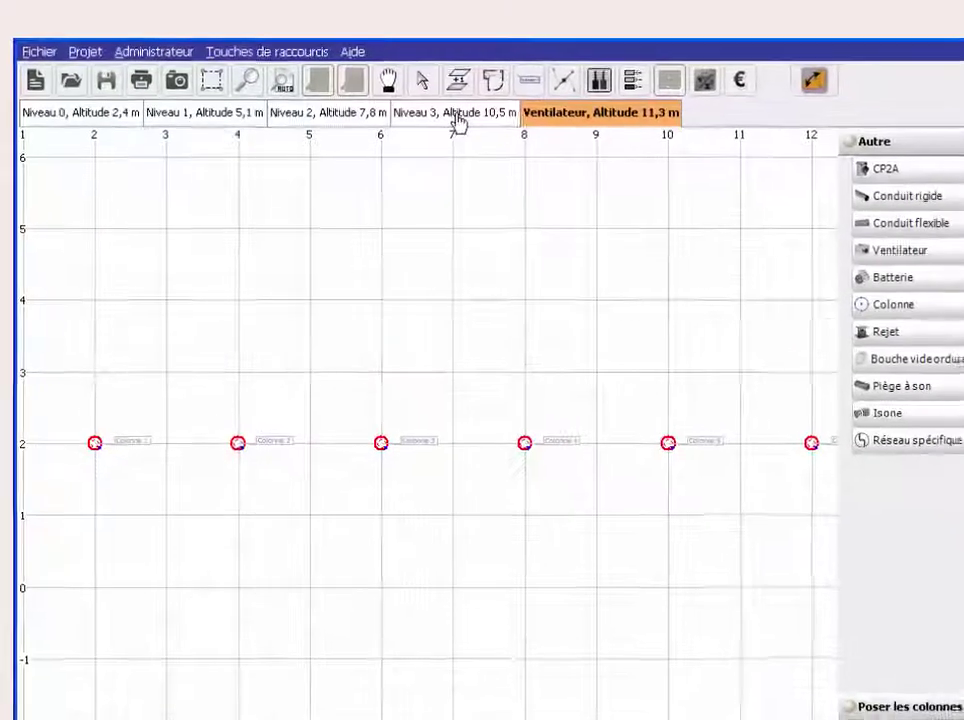
Look through the plans of Niveau 3, 2, 1 and 0, ending back on the Ventilateur level
click(457, 118)
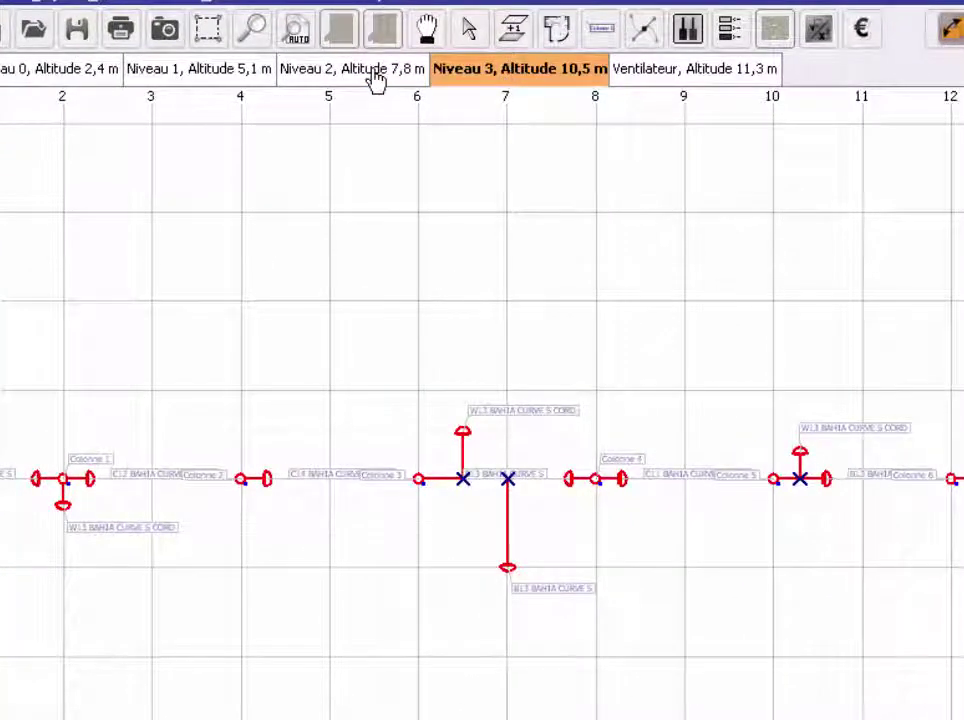
click(328, 112)
click(205, 80)
click(105, 76)
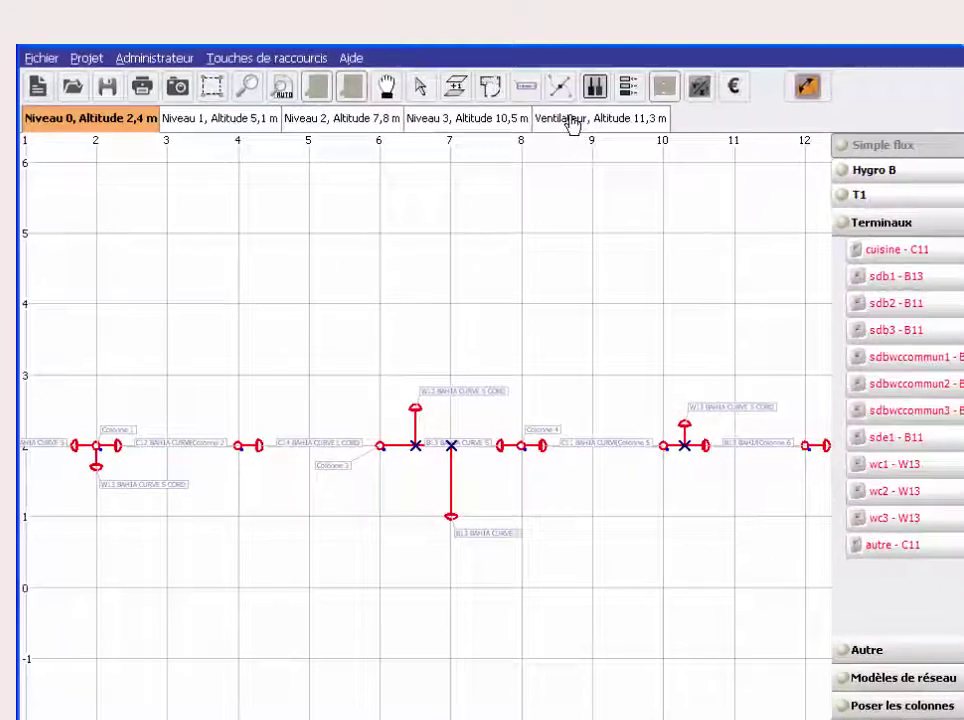
click(655, 69)
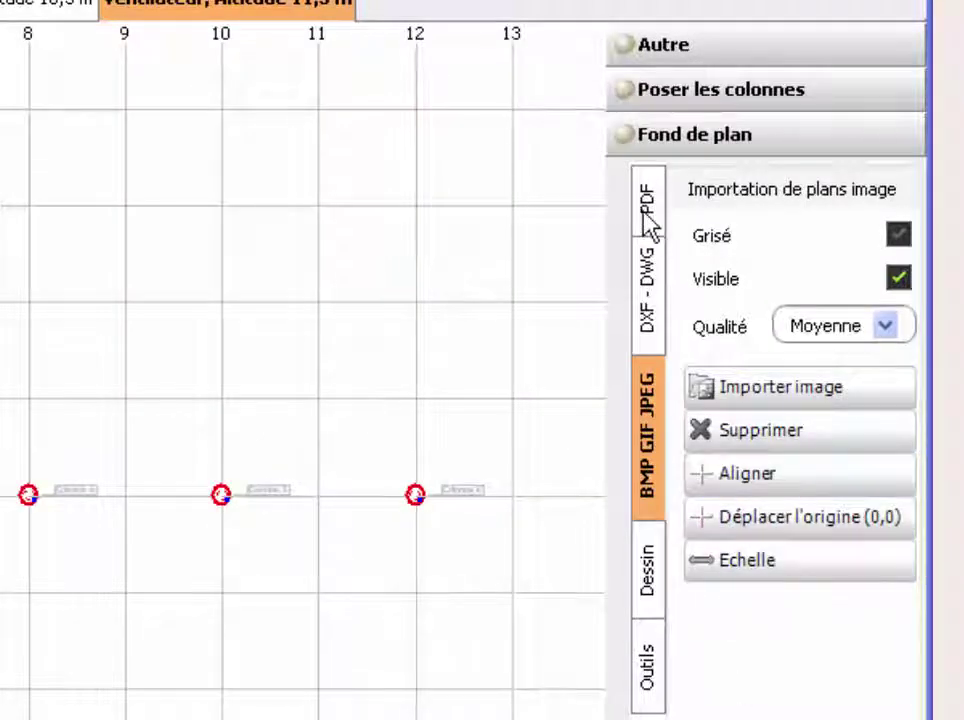
Review the background-plan import options for PDF, DXF-DWG and BMP GIF JPEG files
click(645, 200)
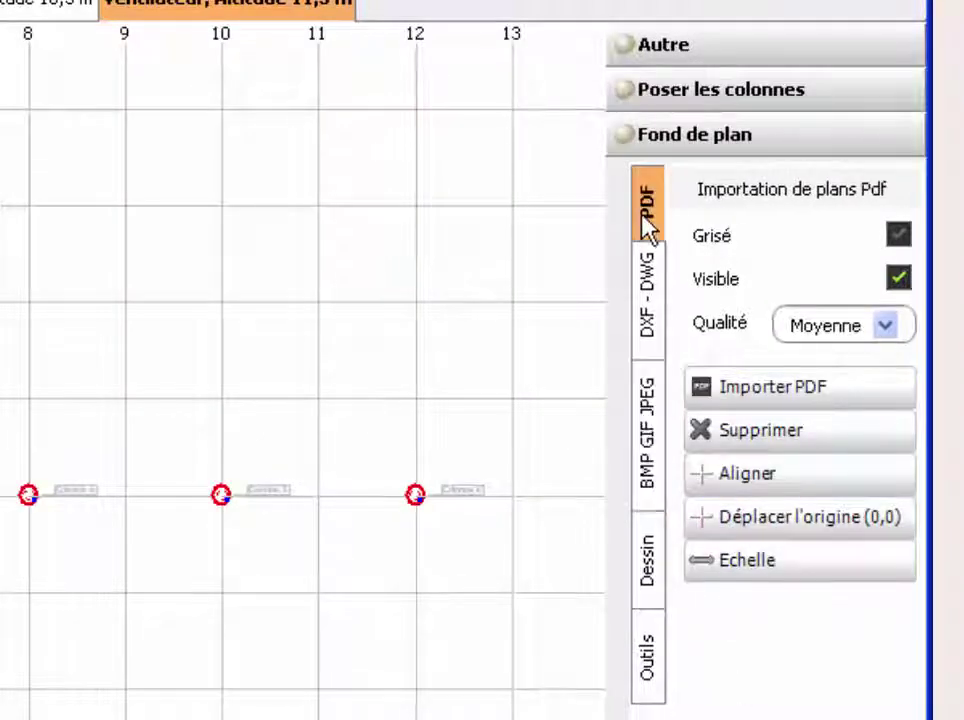
click(648, 295)
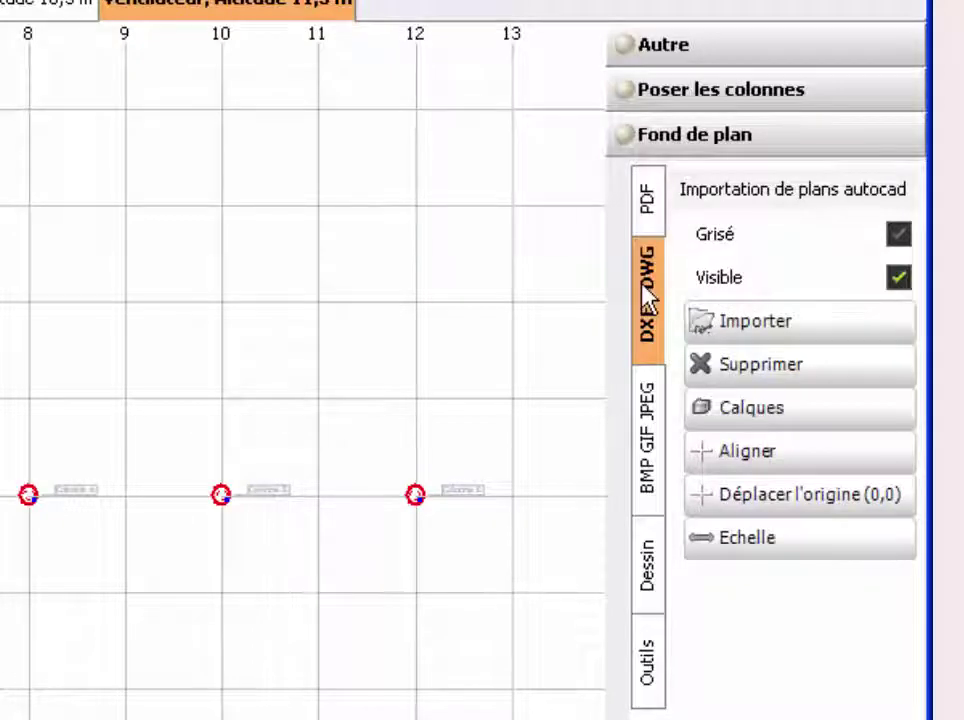
click(648, 502)
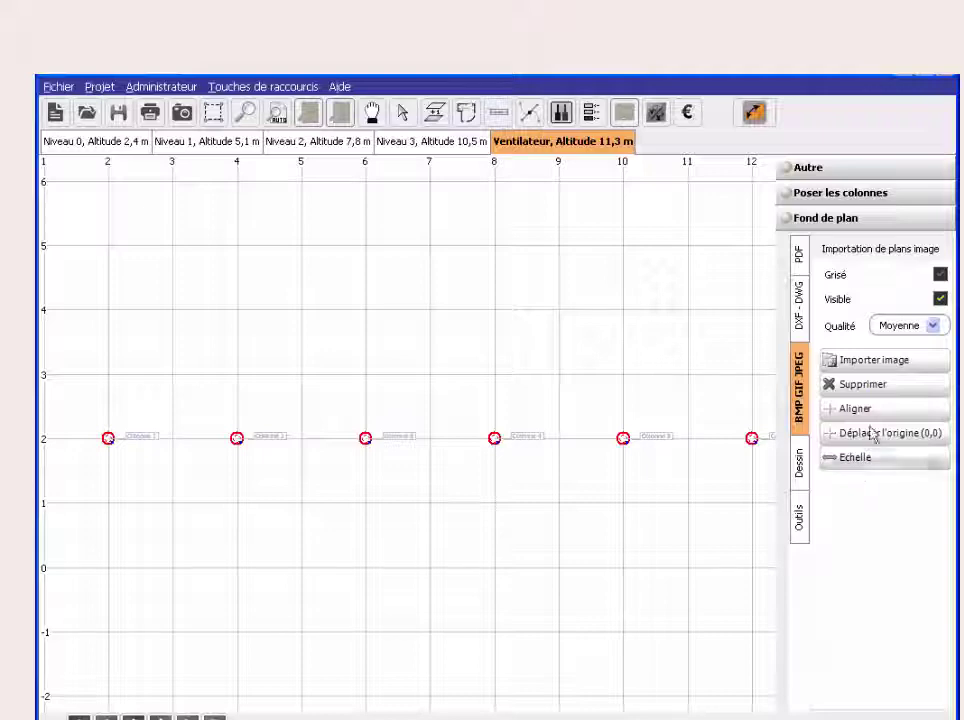
Import the image tutoriel-terrasse.jpg as the background plan of the Ventilateur level
click(870, 362)
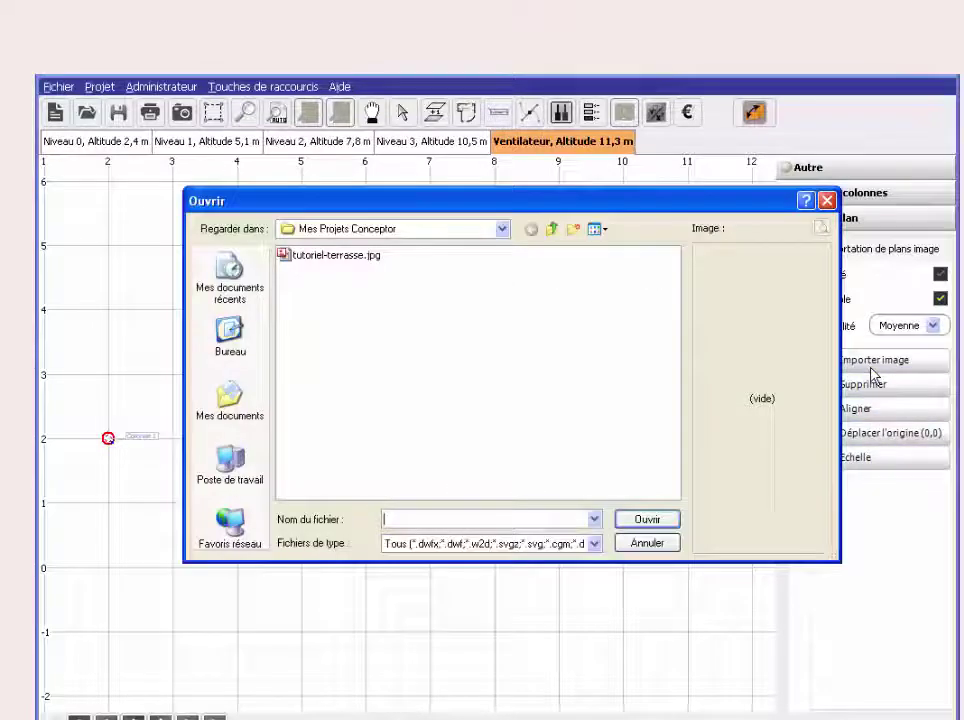
click(318, 258)
click(627, 522)
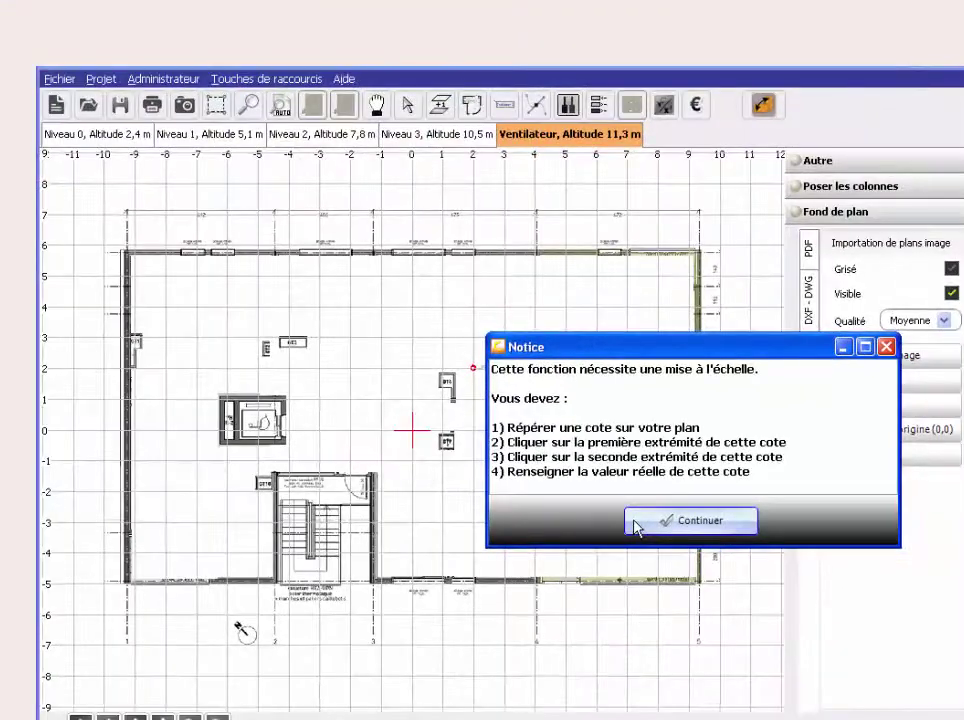
Scale the imported plan using both ends of the 672 dimension along the upper wall, with a real distance of 6,72 m
click(408, 572)
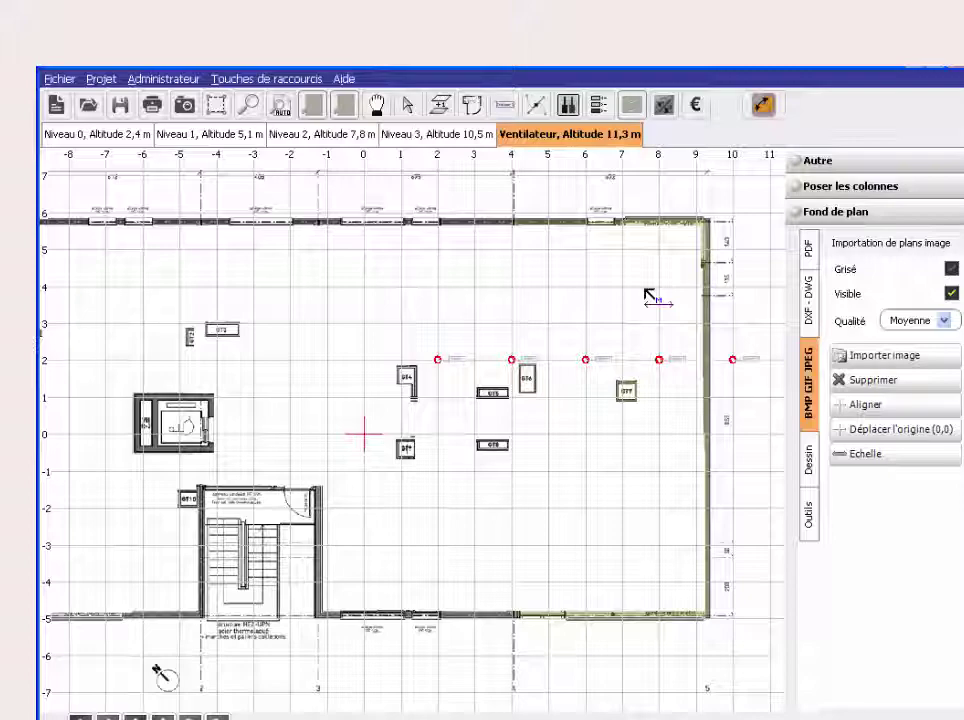
scroll(648, 295, up, 5)
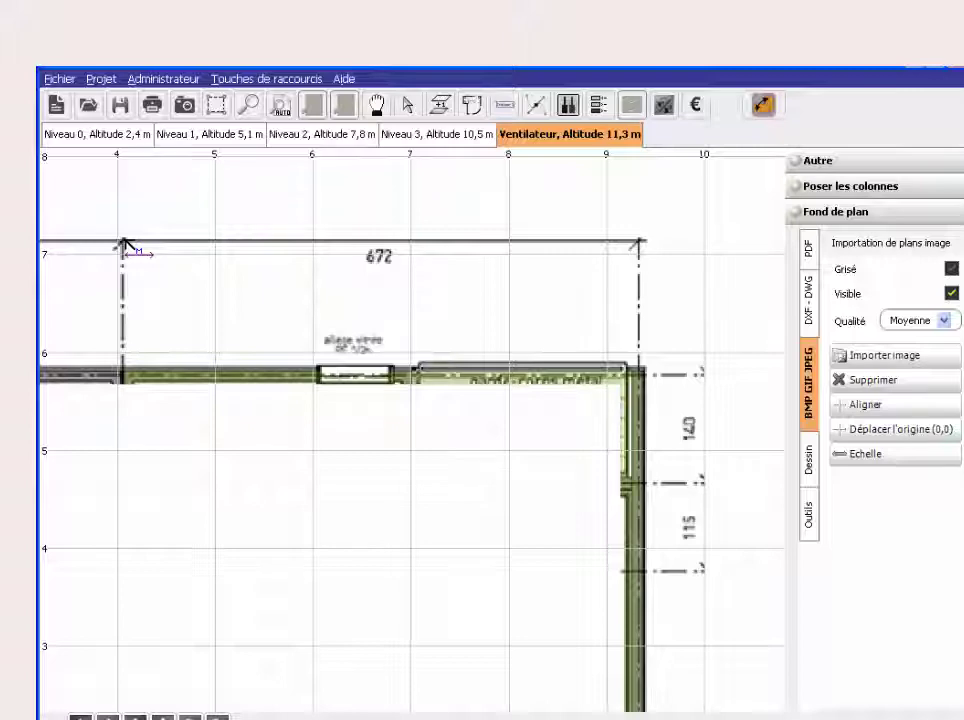
click(124, 242)
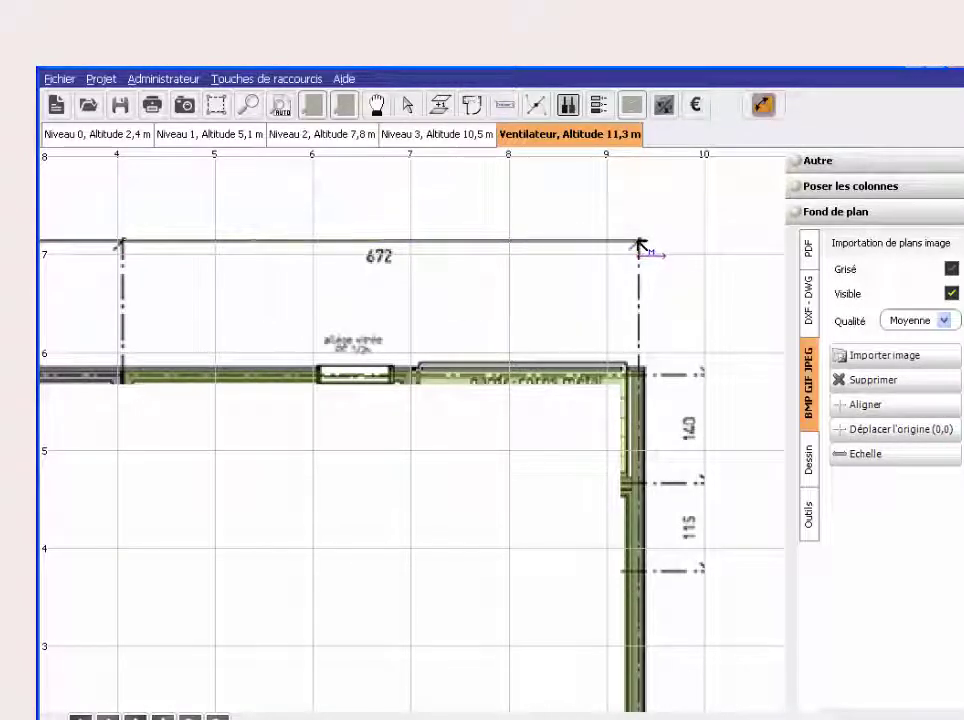
click(640, 244)
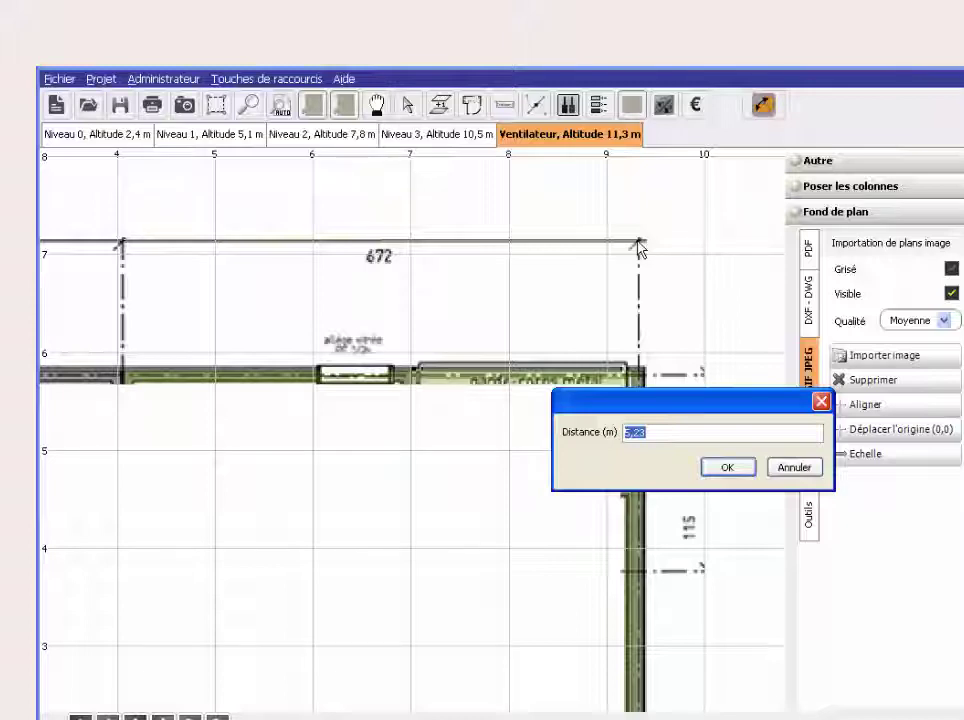
text(6,)
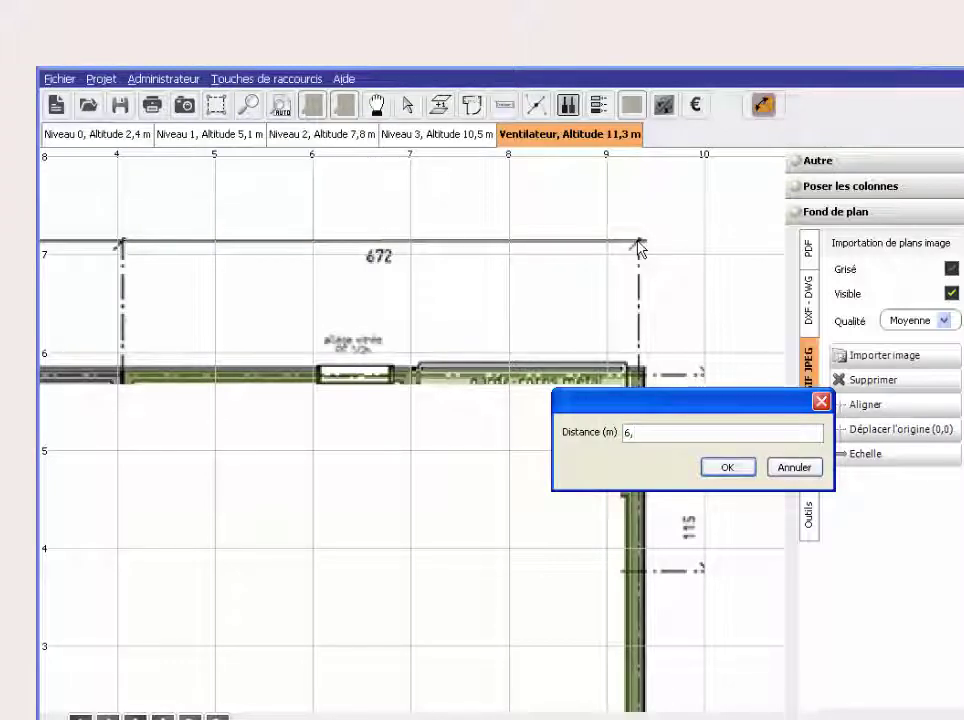
text(72)
click(736, 470)
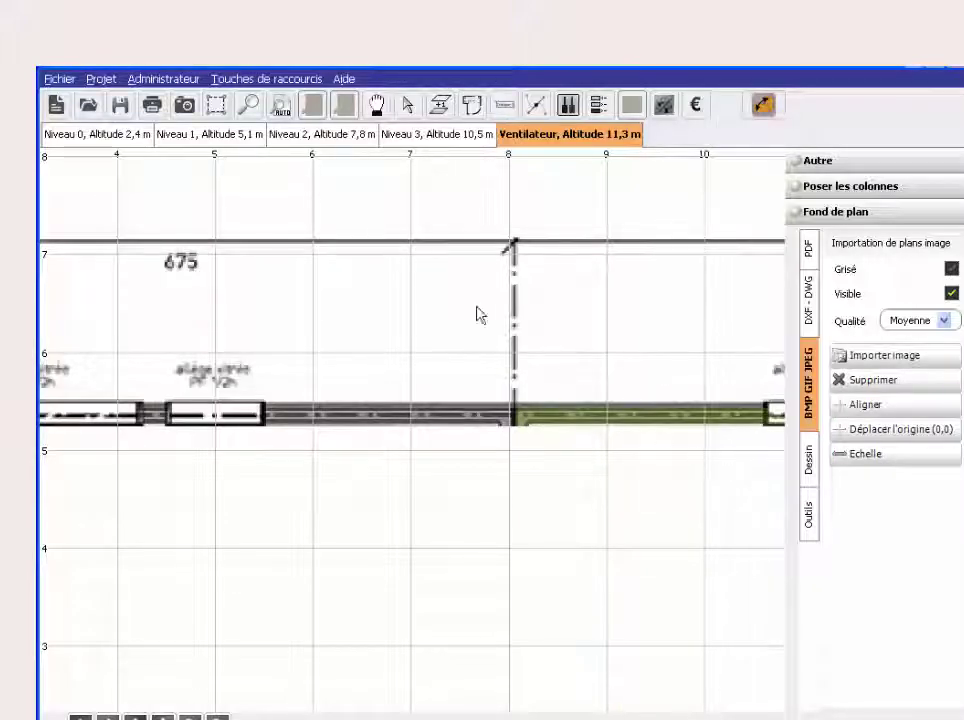
Move Colonne 1 into the GT1 shaft at the left wall of the plan
click(282, 107)
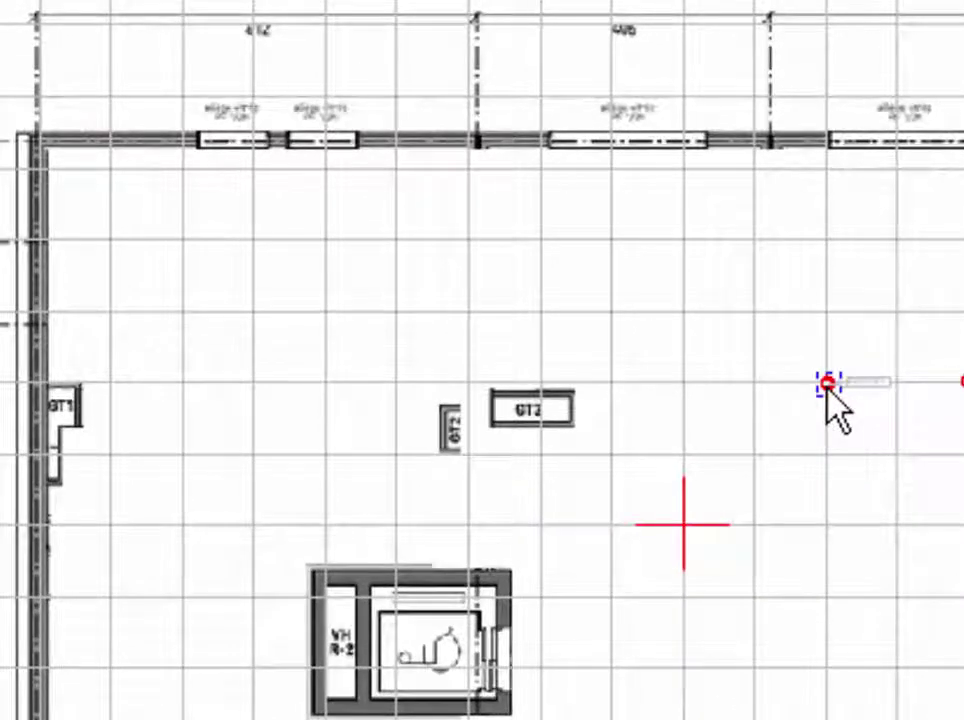
key(ctrl)
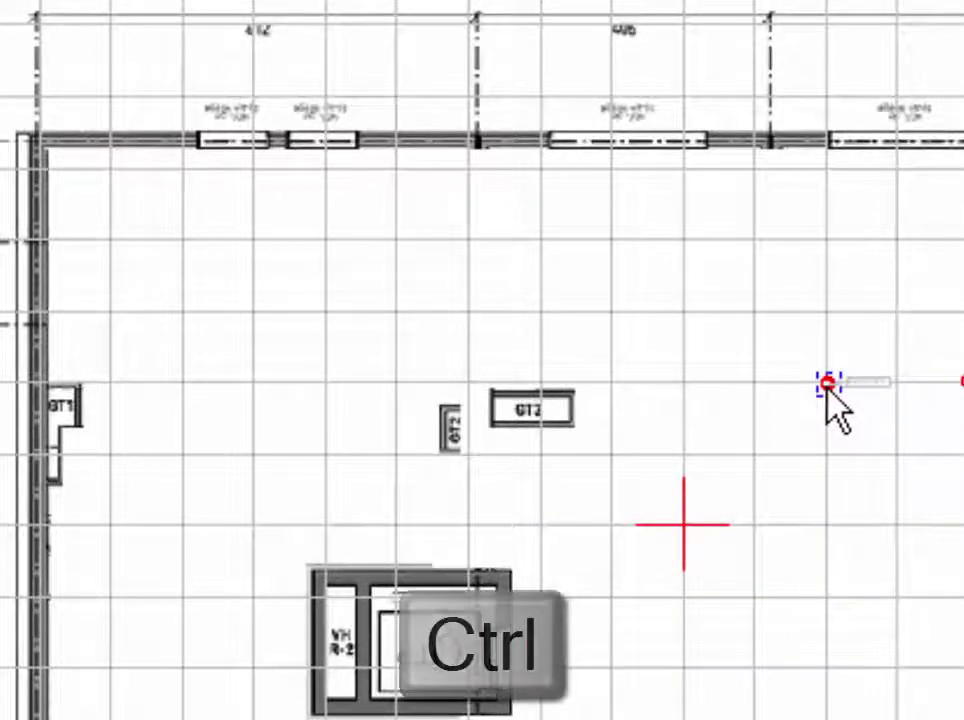
ctrl+drag(828, 390, 64, 408)
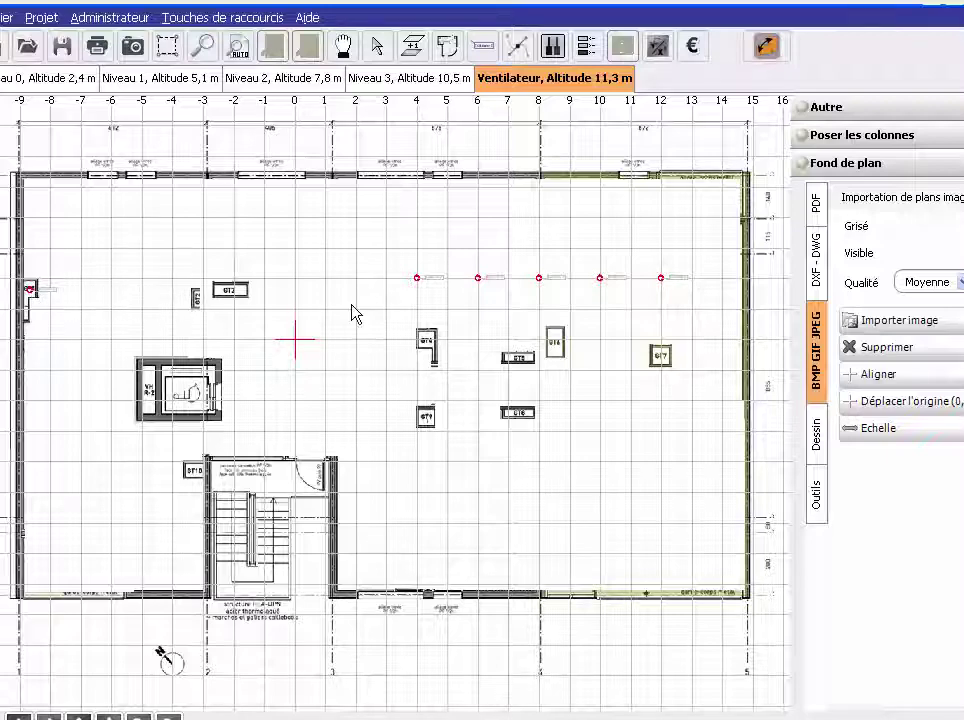
Place Colonne 2 in the GT2 shaft using the column placement list
click(819, 140)
click(860, 230)
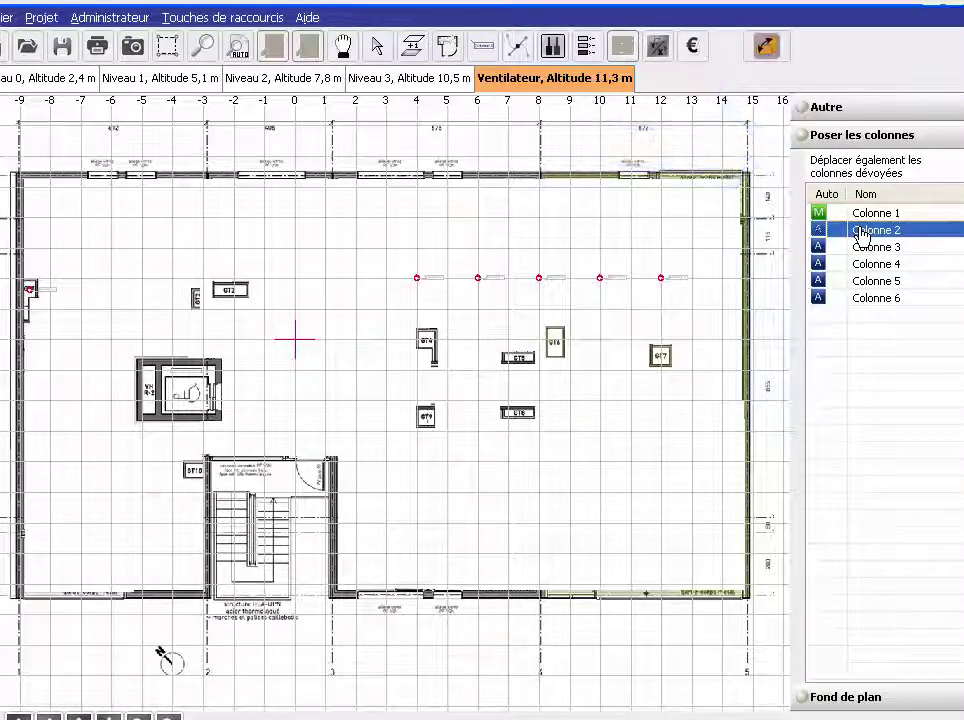
click(225, 290)
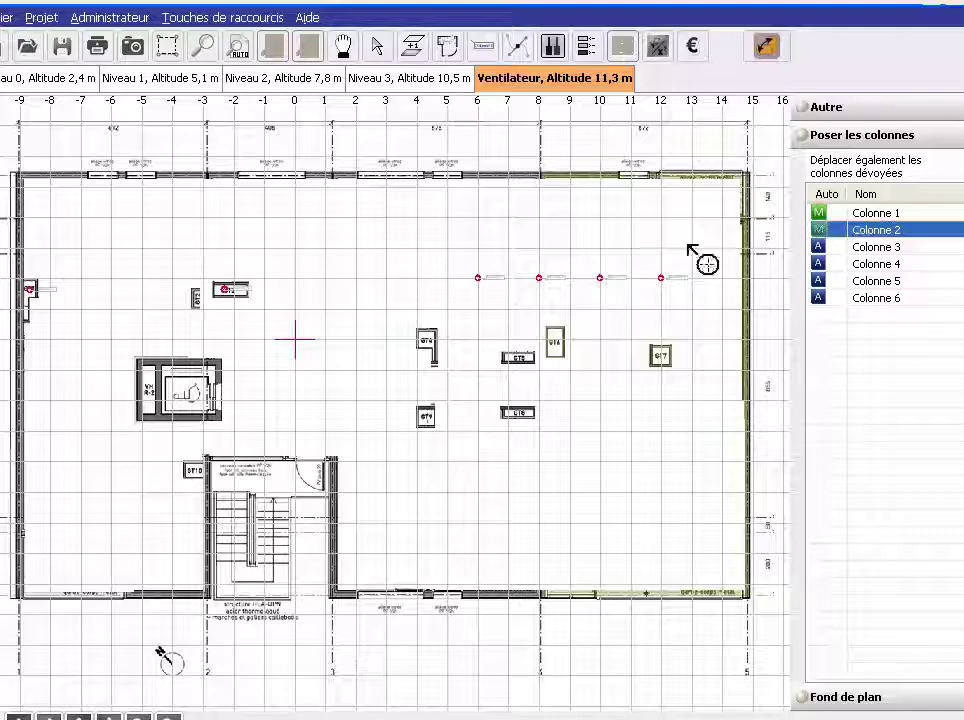
click(196, 299)
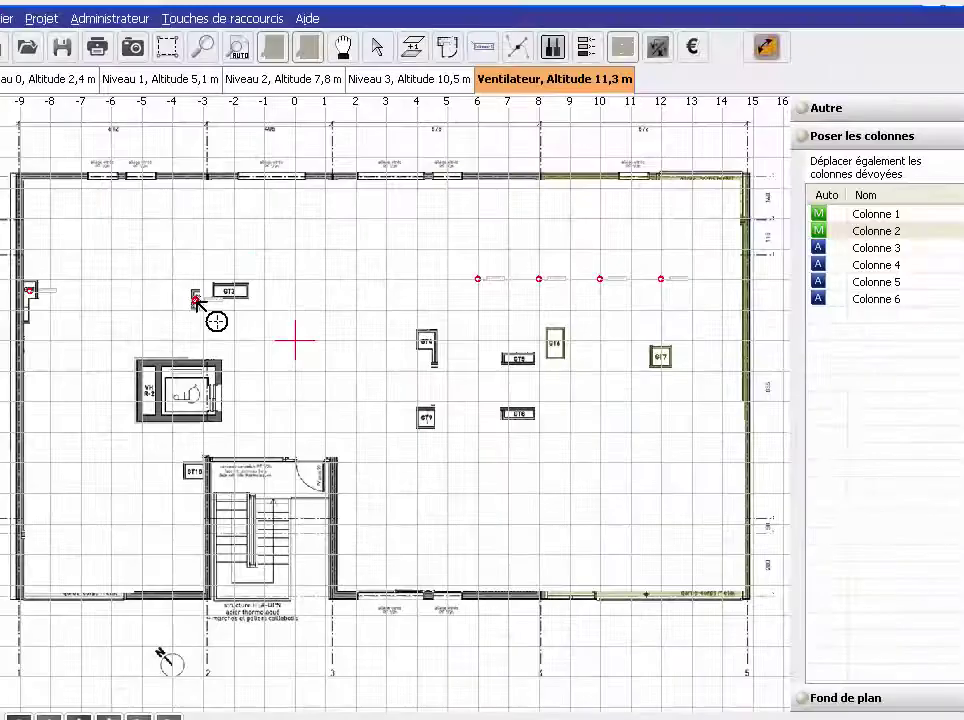
Place Colonne 3 in the GT3 shaft and Colonne 4 in the GT4 shaft
click(622, 310)
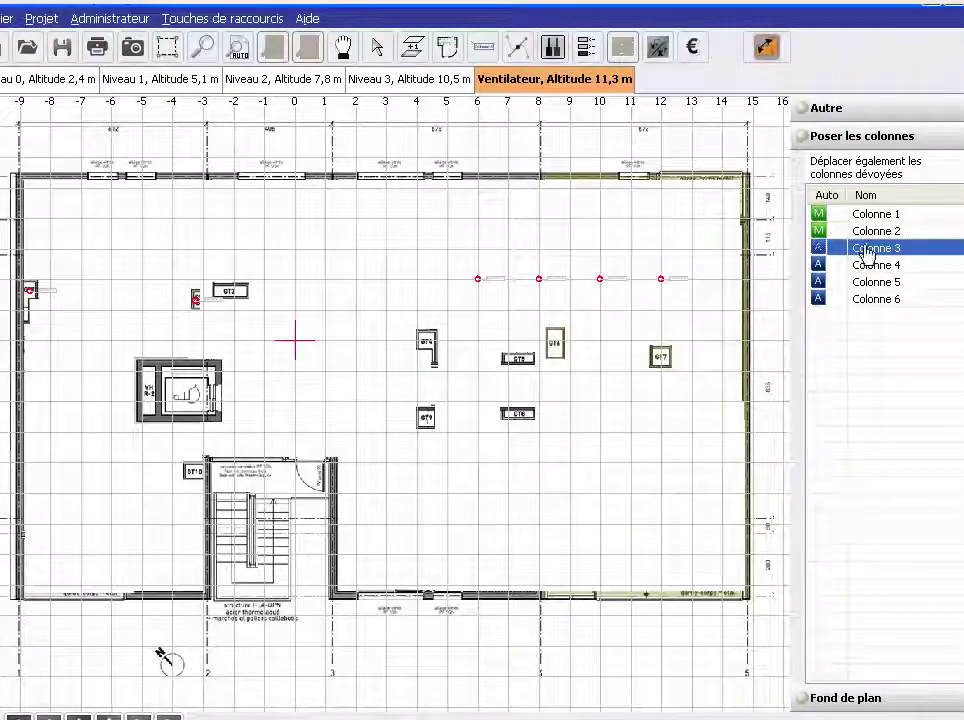
click(237, 293)
click(882, 266)
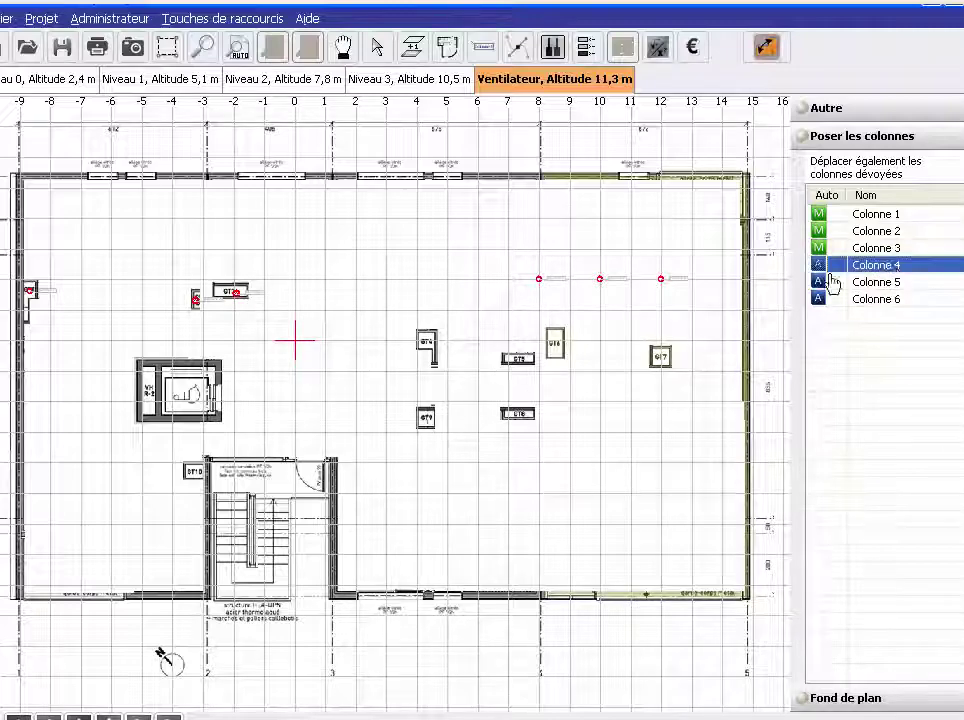
click(449, 347)
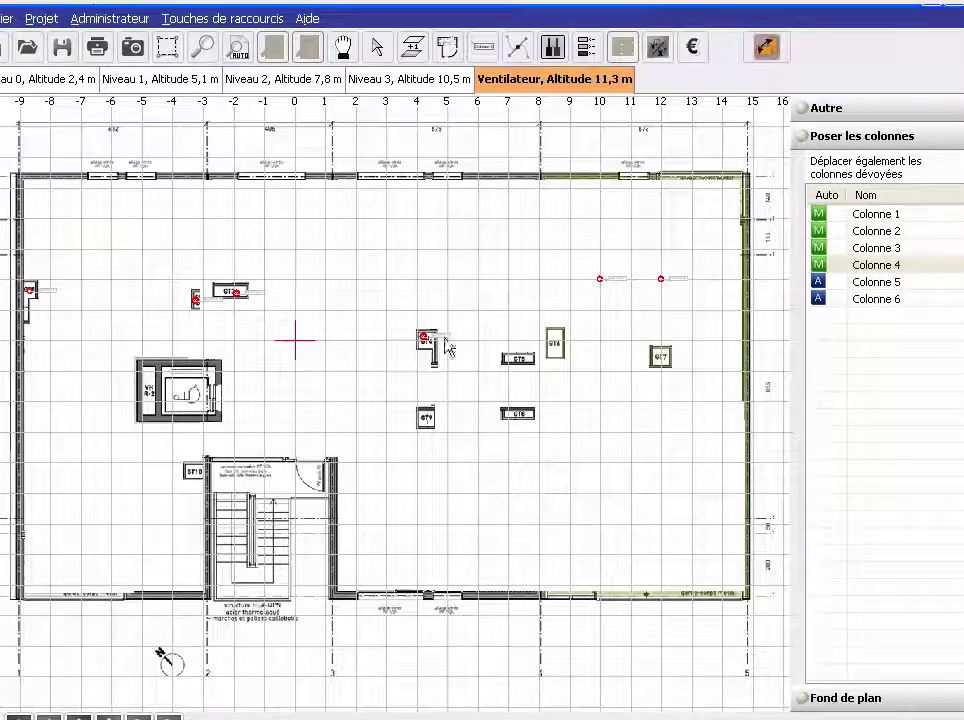
Place Colonne 5 in the GT5 shaft and Colonne 6 in the GT6 shaft
click(887, 285)
click(510, 358)
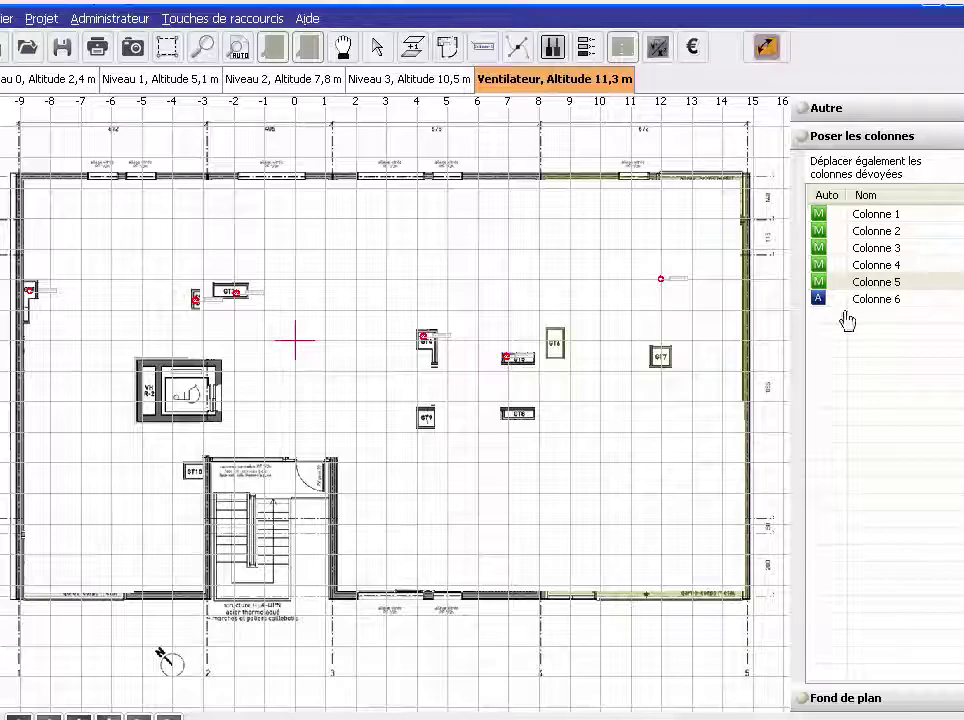
click(887, 302)
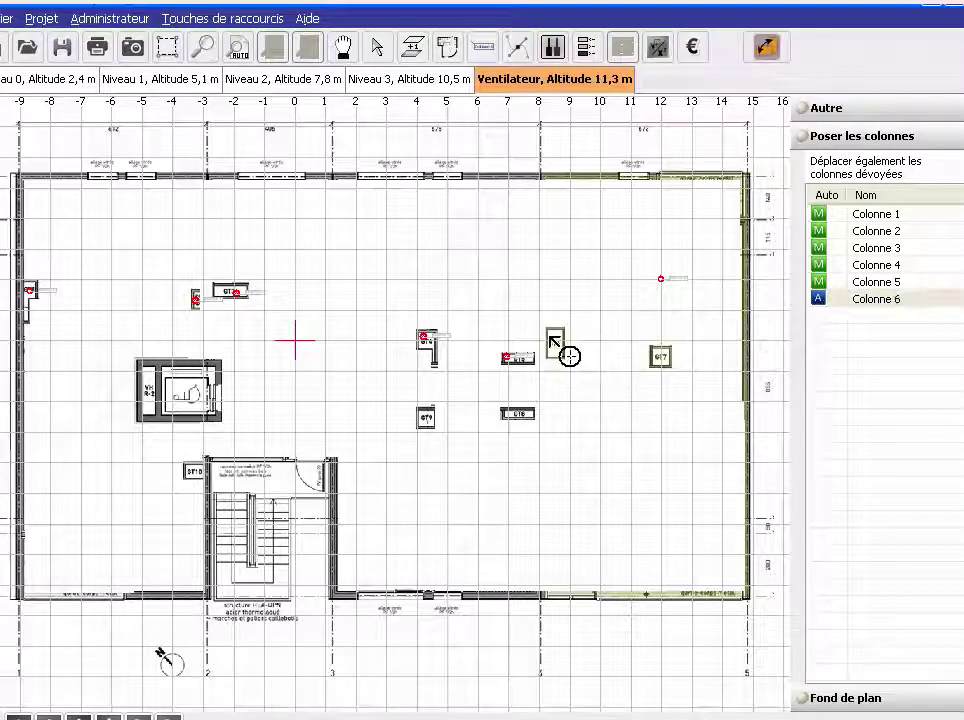
click(566, 352)
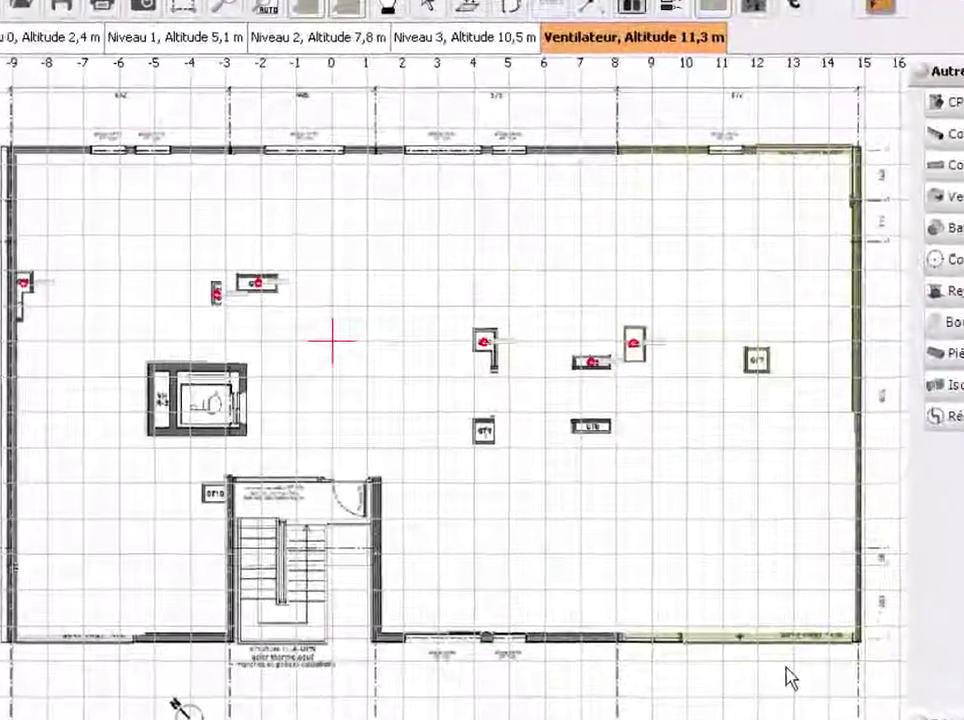